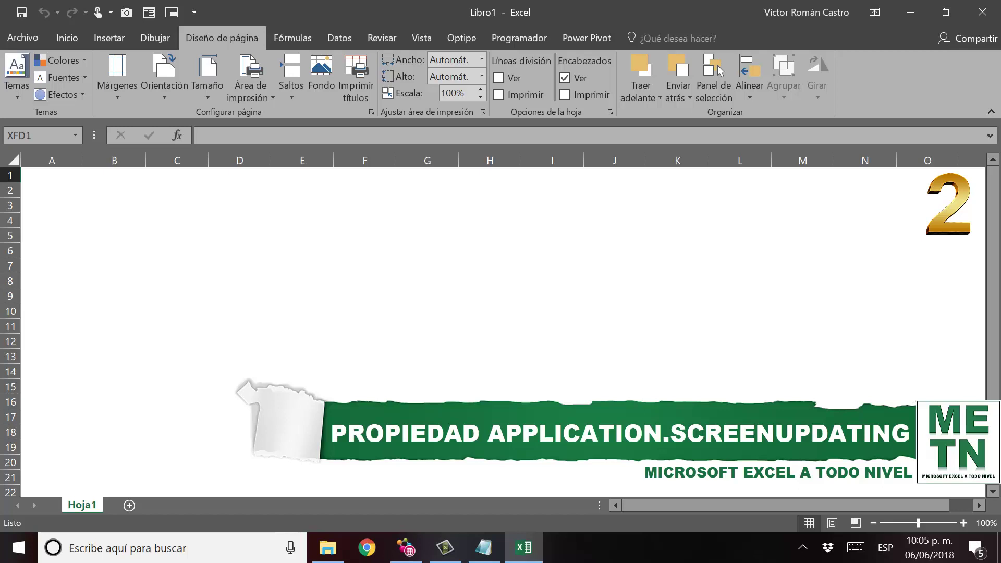
Run Macro3 to build the six-column table, Consecutivo through Prorrateo 2, on Hoja3
click(955, 100)
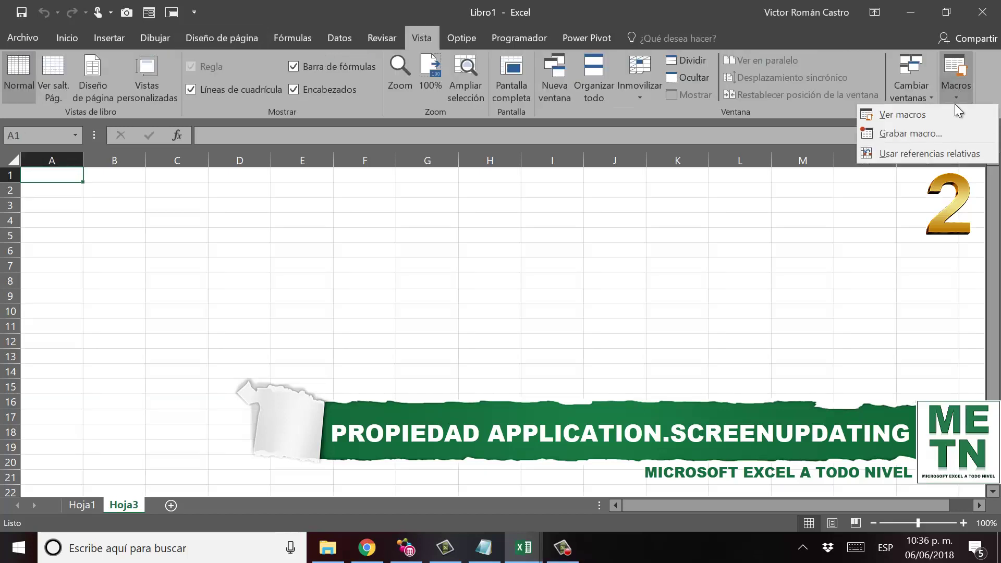
click(950, 108)
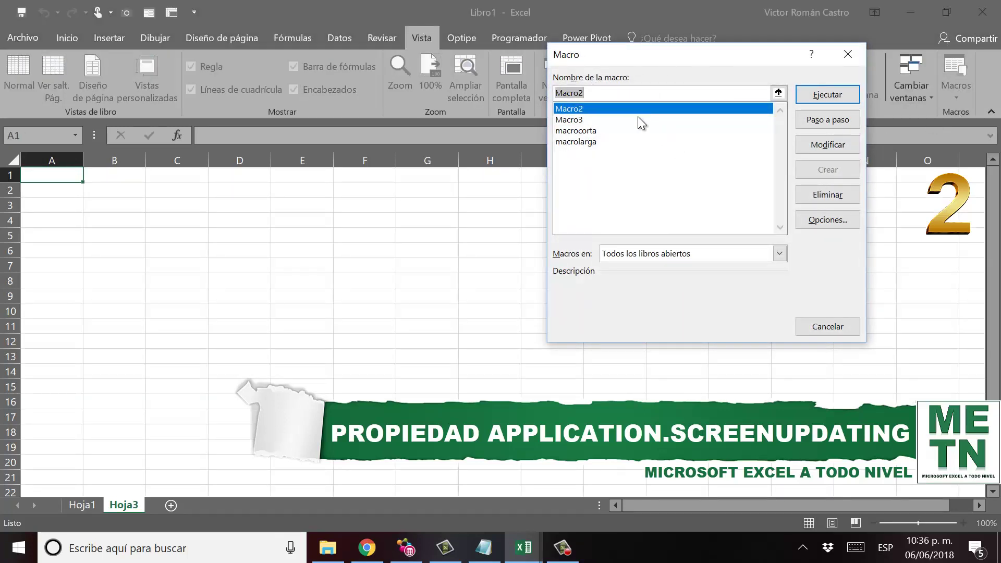
click(637, 119)
click(826, 94)
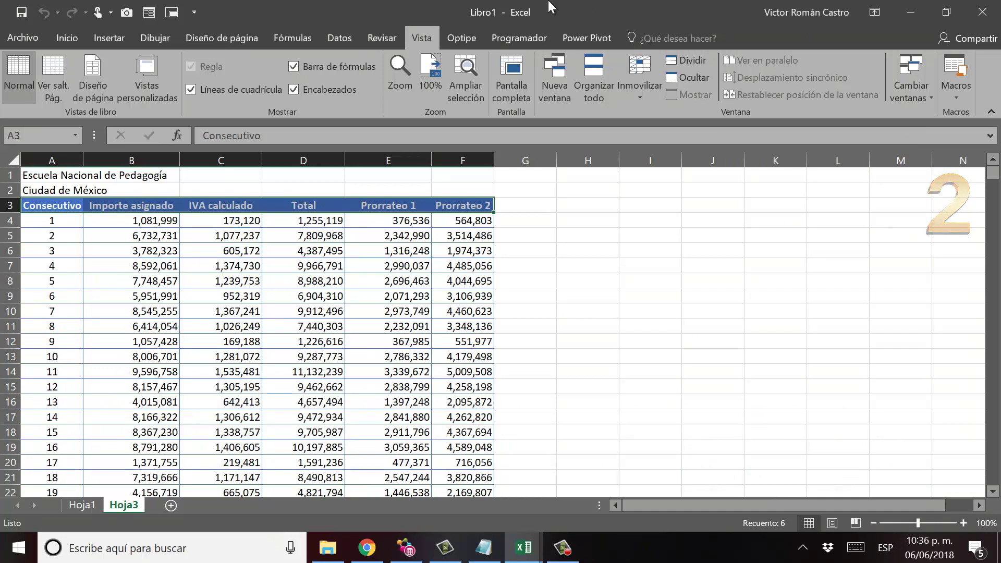
In the VBA editor, add Application.ScreenUpdating = False right after Sub Macro2()
key(alt+F11)
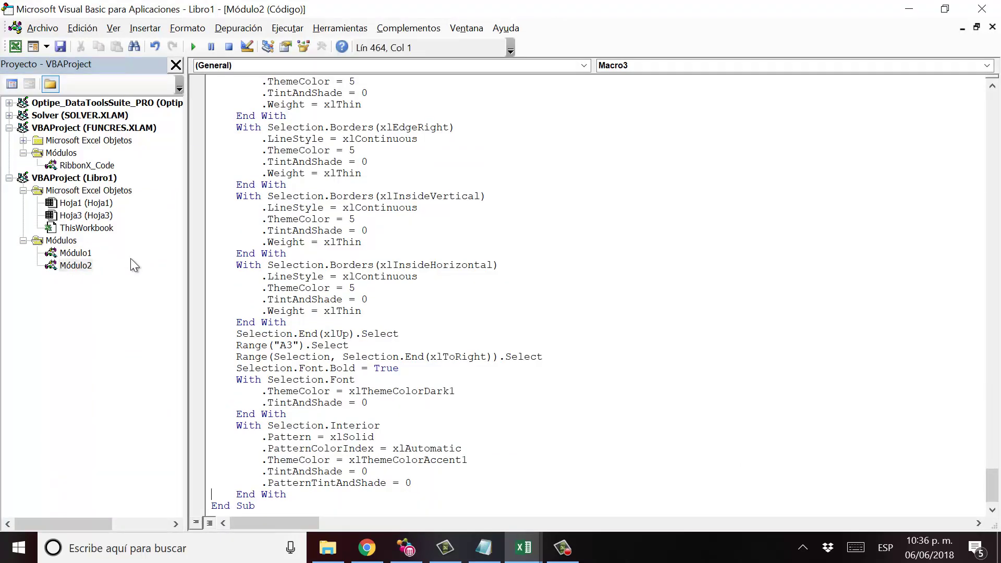
scroll(438, 260, up, 9)
scroll(438, 261, up, 4)
drag(992, 451, 992, 104)
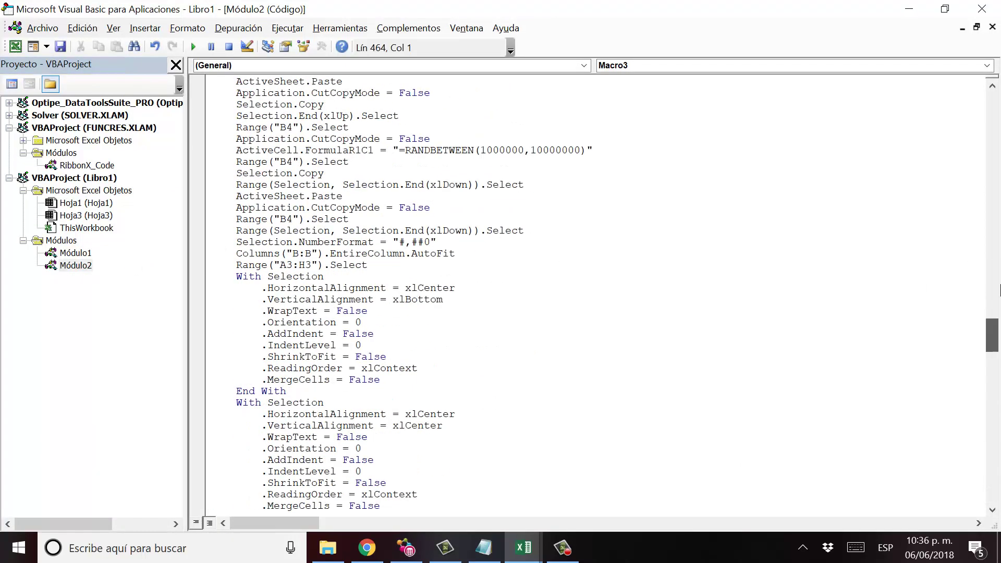
click(356, 106)
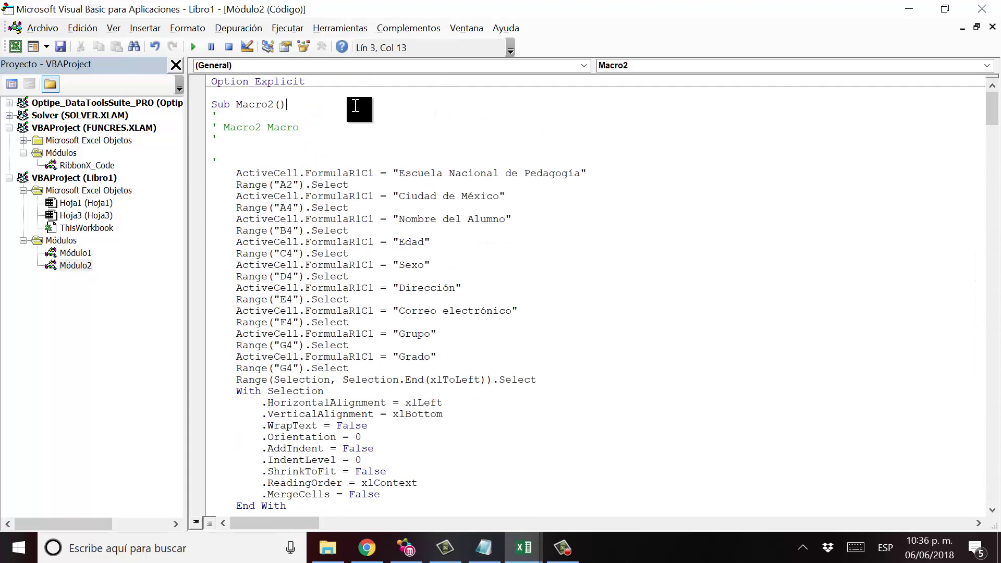
key(Return)
key(Return)
text(ap)
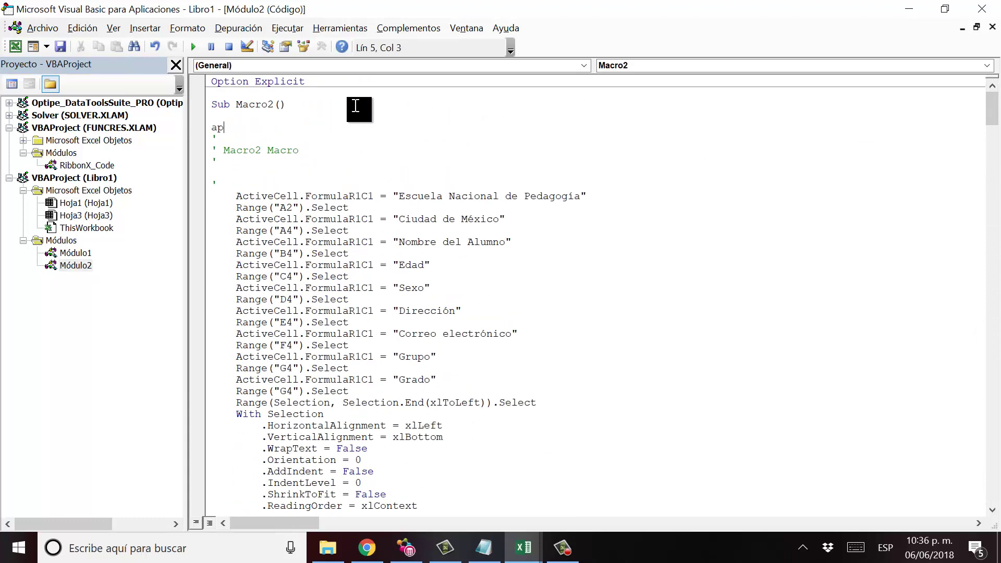
text(plication)
text(.scree)
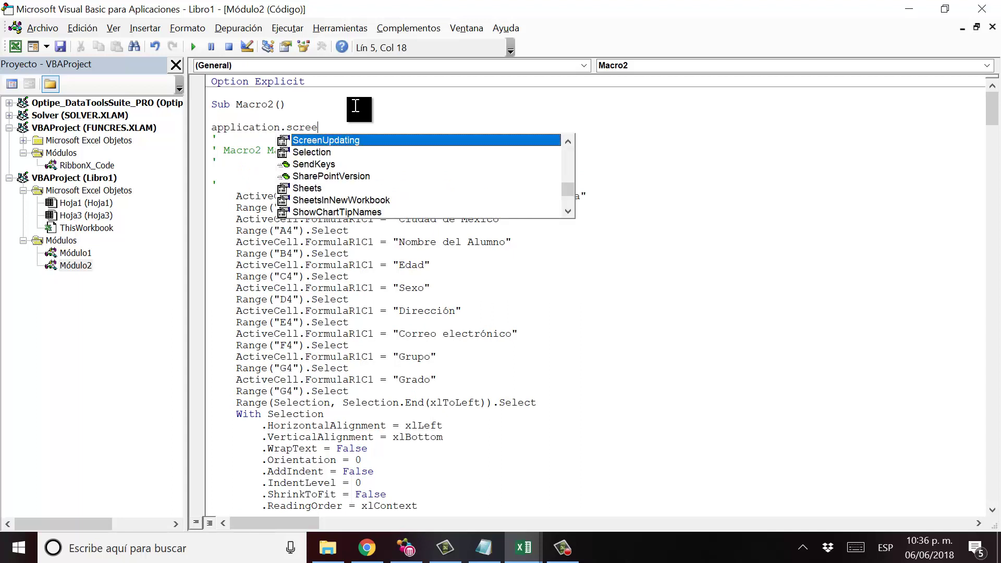
key(Tab)
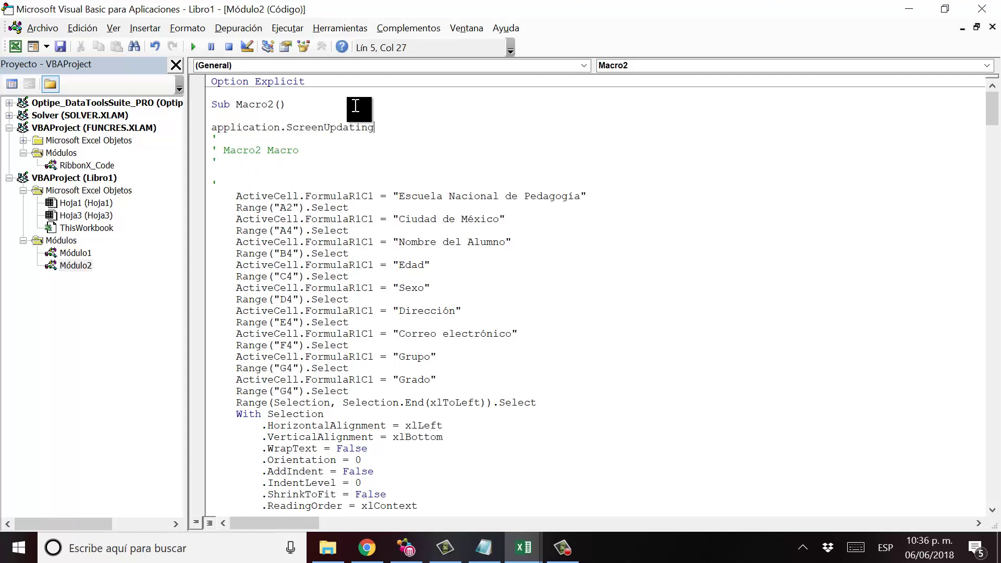
text(=false)
key(Tab)
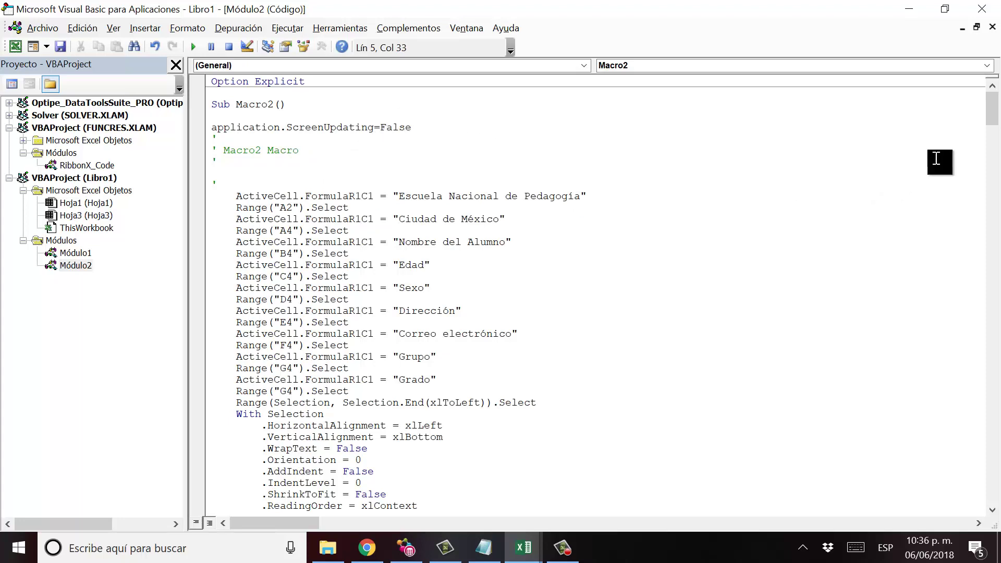
Add Application.ScreenUpdating = True before the final End Sub, then return to Excel
drag(993, 117, 993, 485)
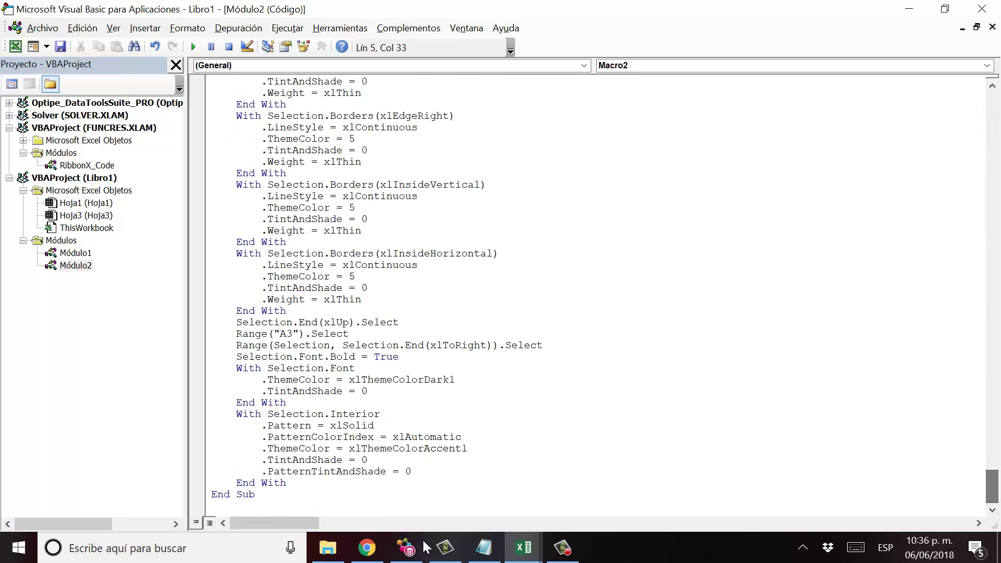
click(325, 482)
key(Return)
key(Return)
key(BackSpace)
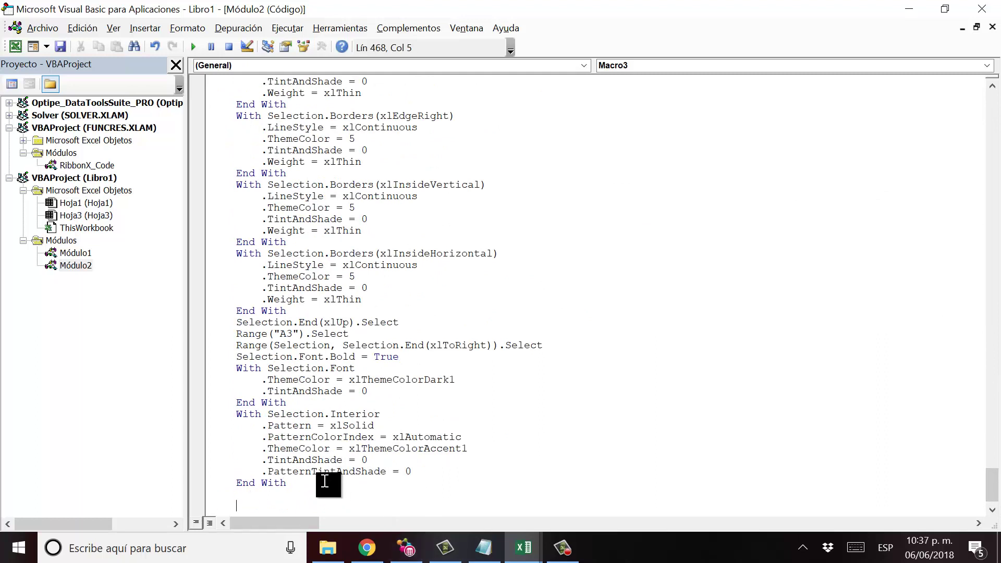
key(BackSpace)
text(appl)
text(ication)
text(.scr)
key(Tab)
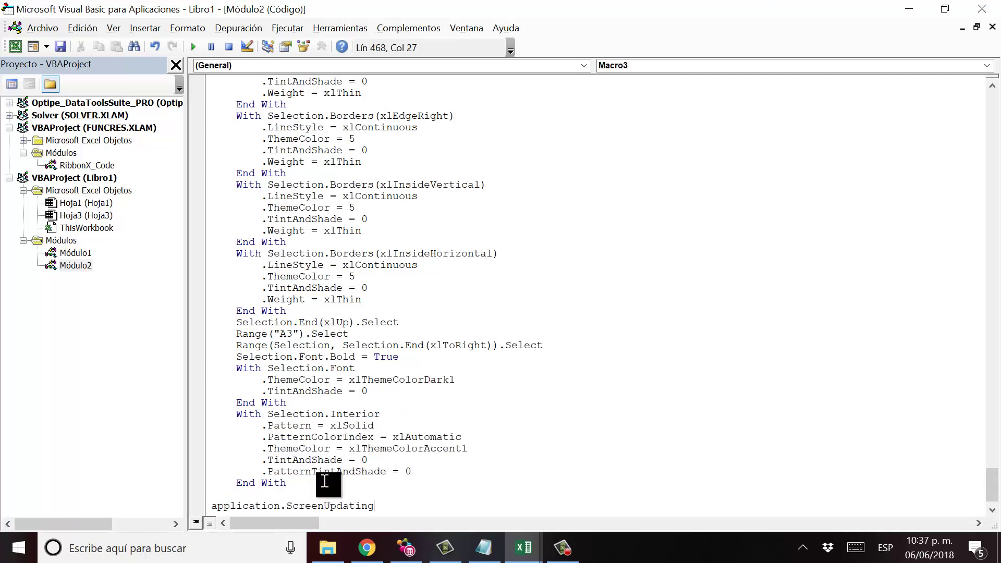
text(=true)
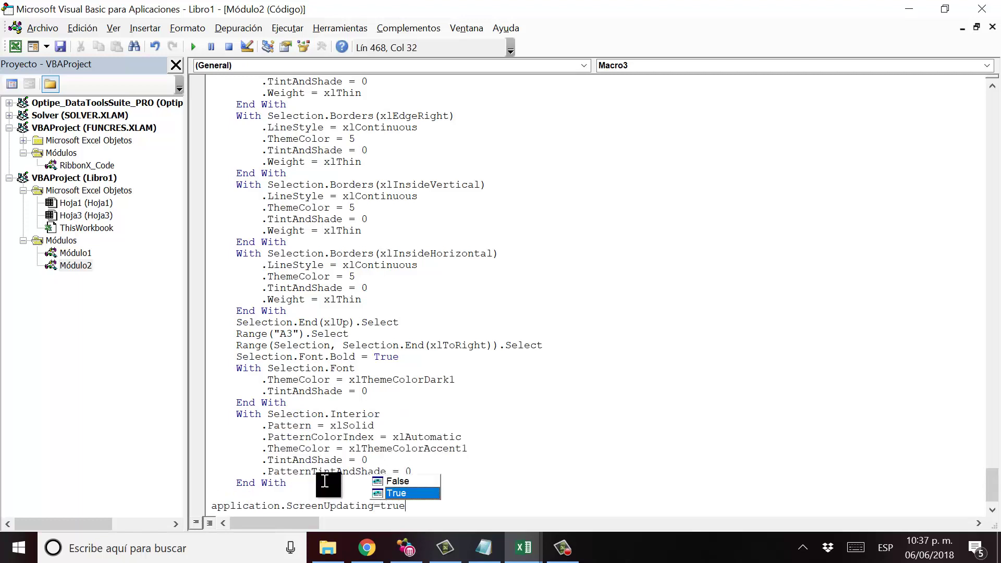
key(Tab)
key(Return)
key(alt+F11)
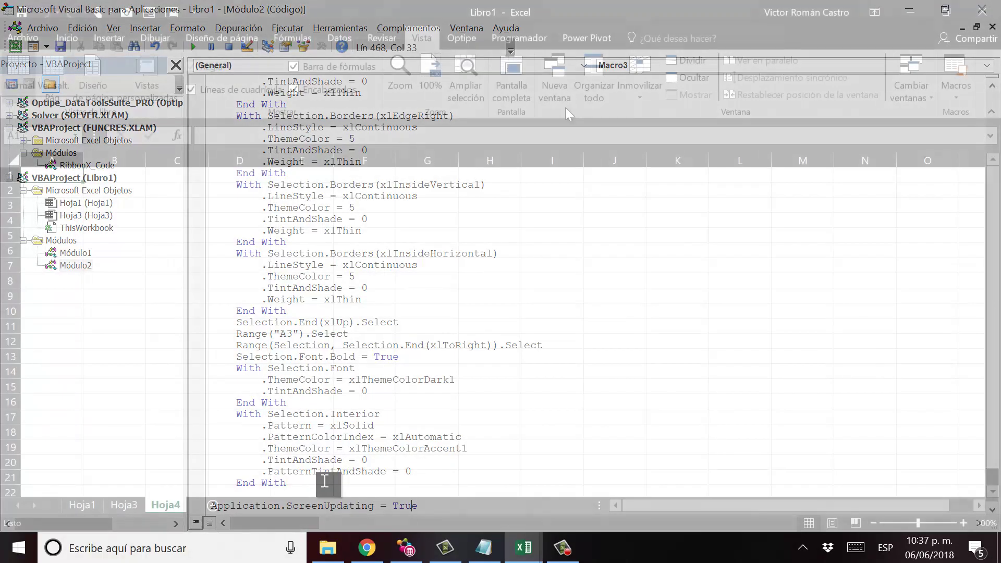
Run Macro3 on the blank Hoja4 sheet
click(956, 92)
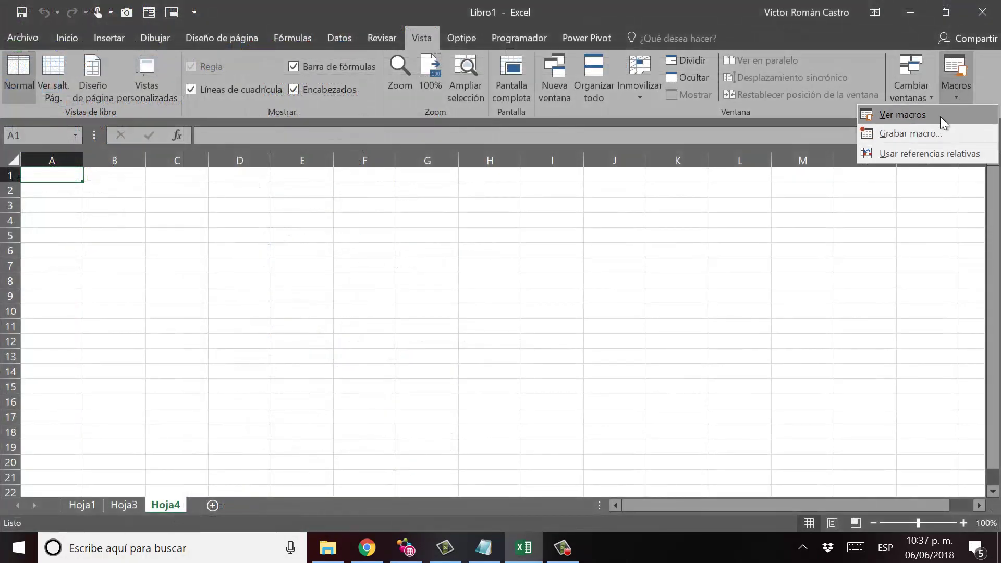
click(940, 118)
click(588, 119)
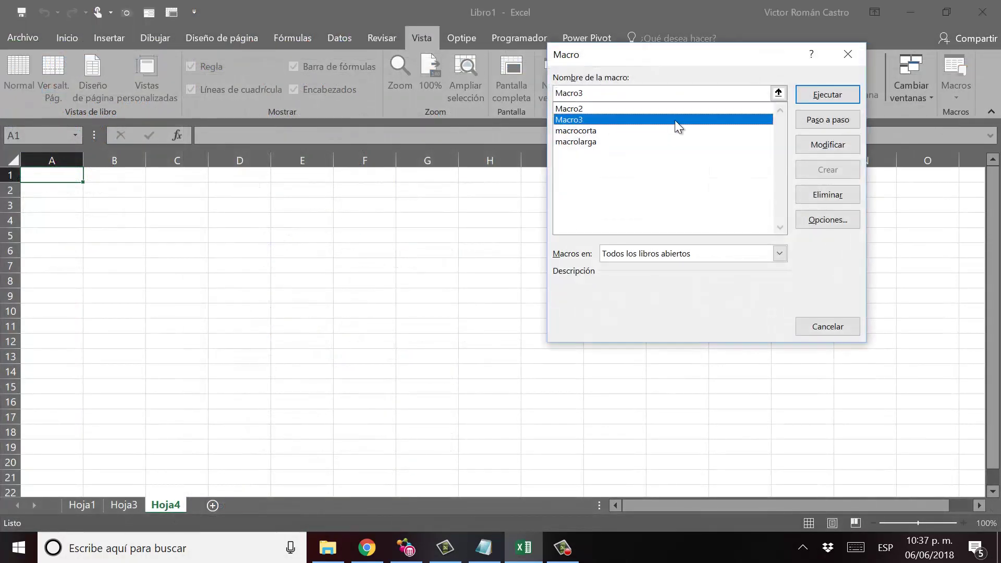
click(847, 97)
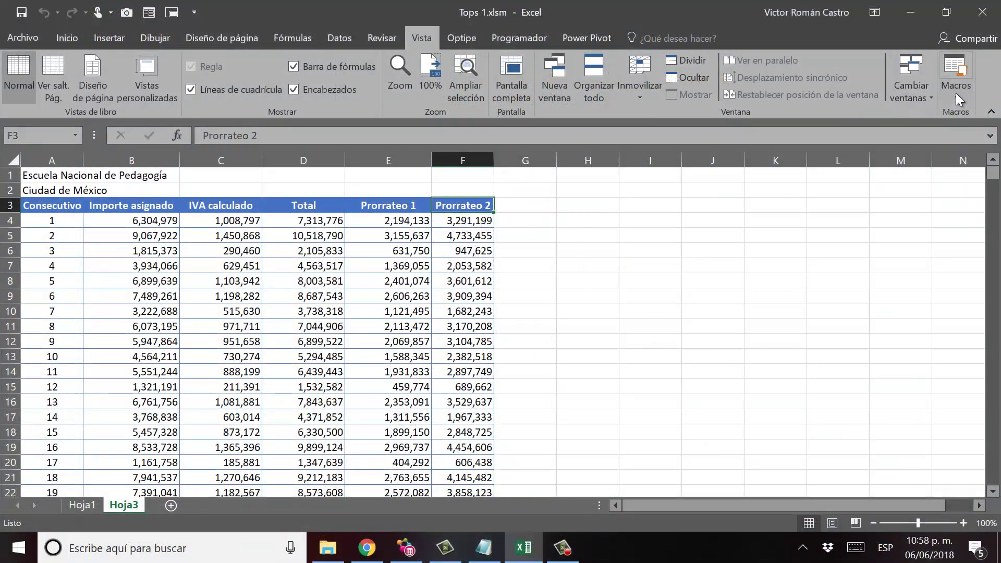
Run Macro3 three times to regenerate the table with fresh random Importe asignado amounts
click(956, 93)
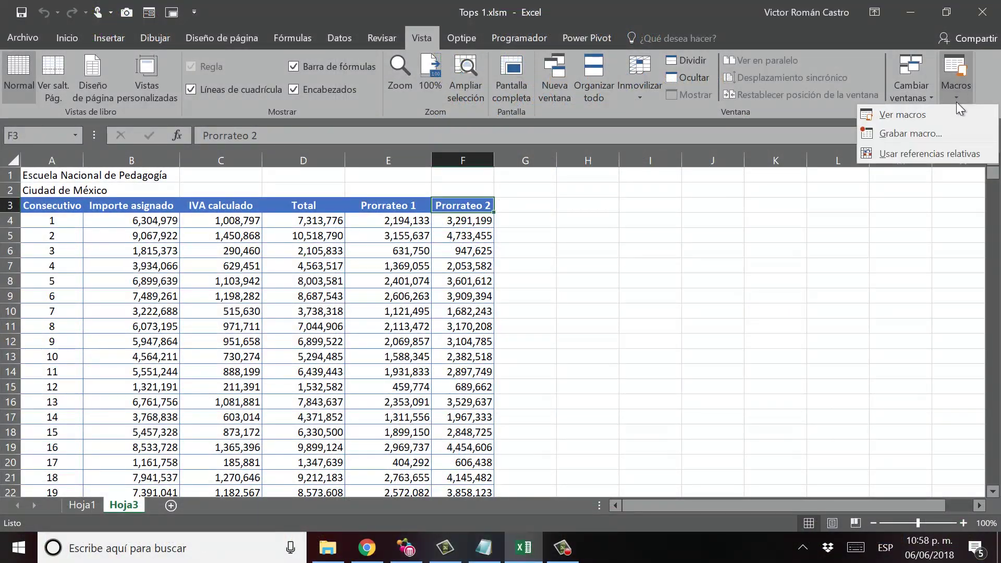
click(946, 108)
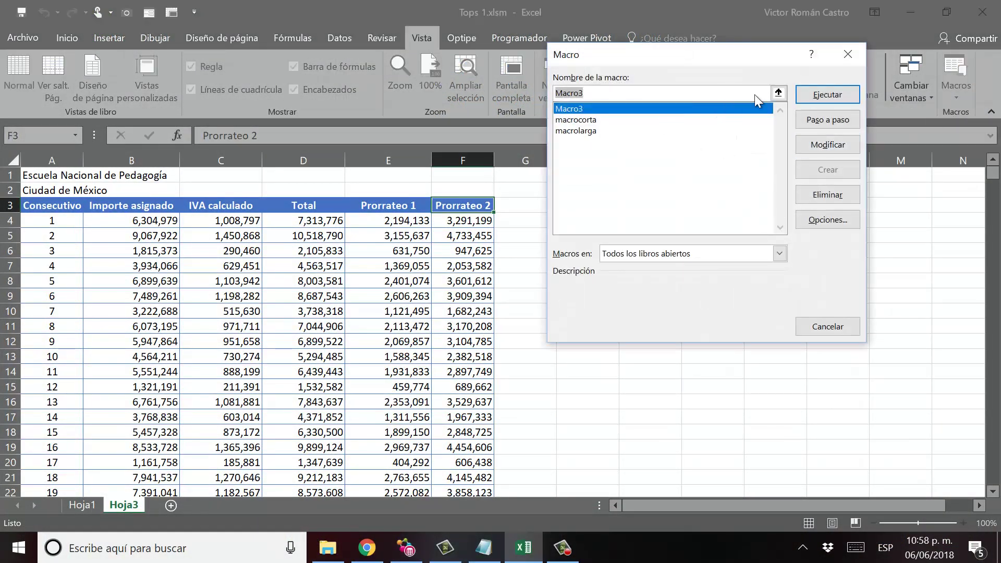
click(829, 94)
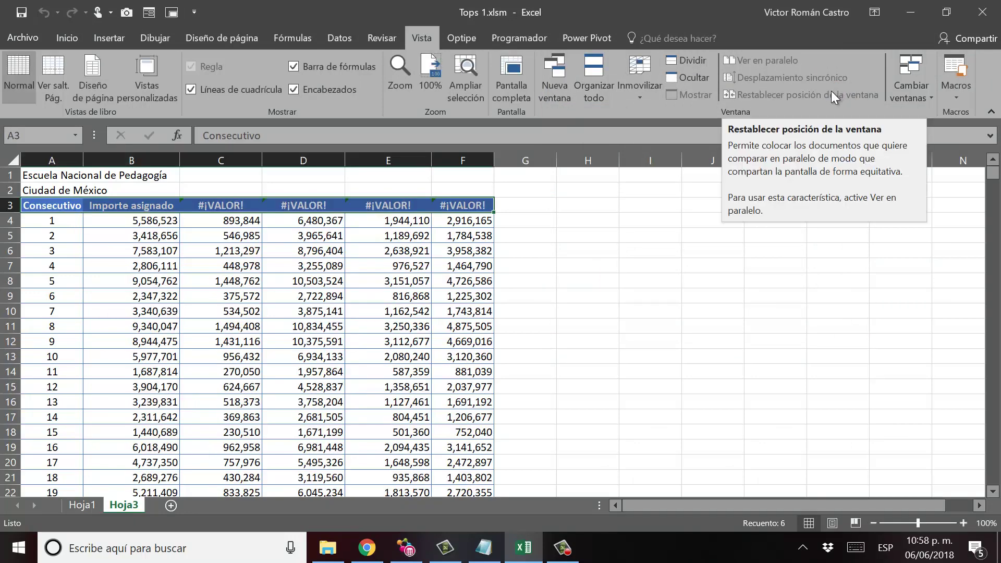
click(963, 82)
click(912, 111)
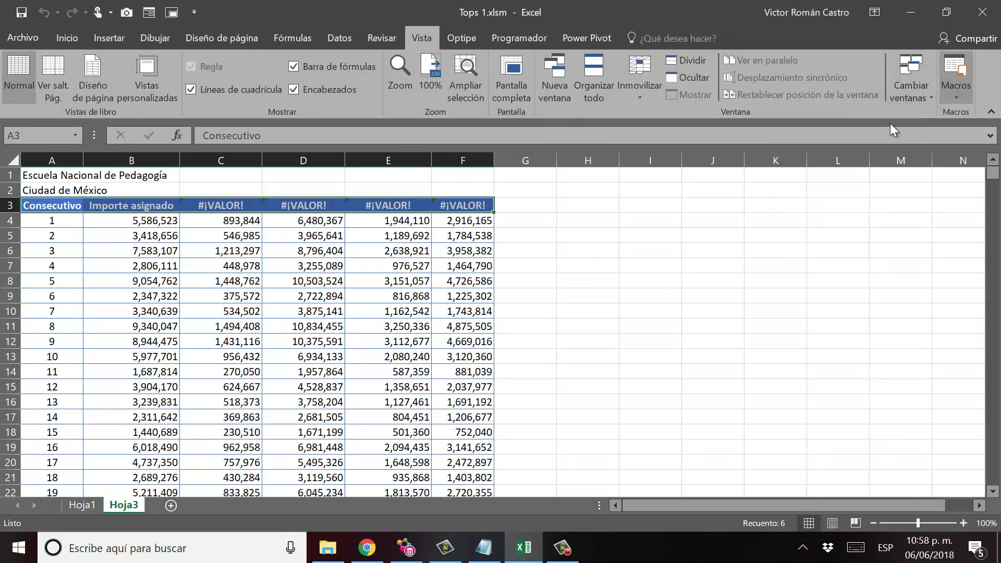
click(853, 93)
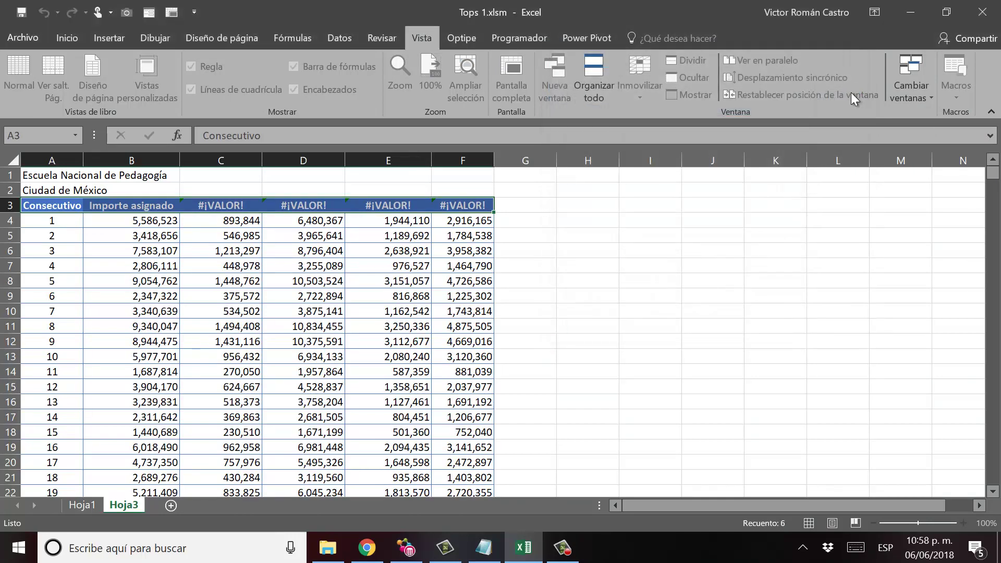
click(961, 78)
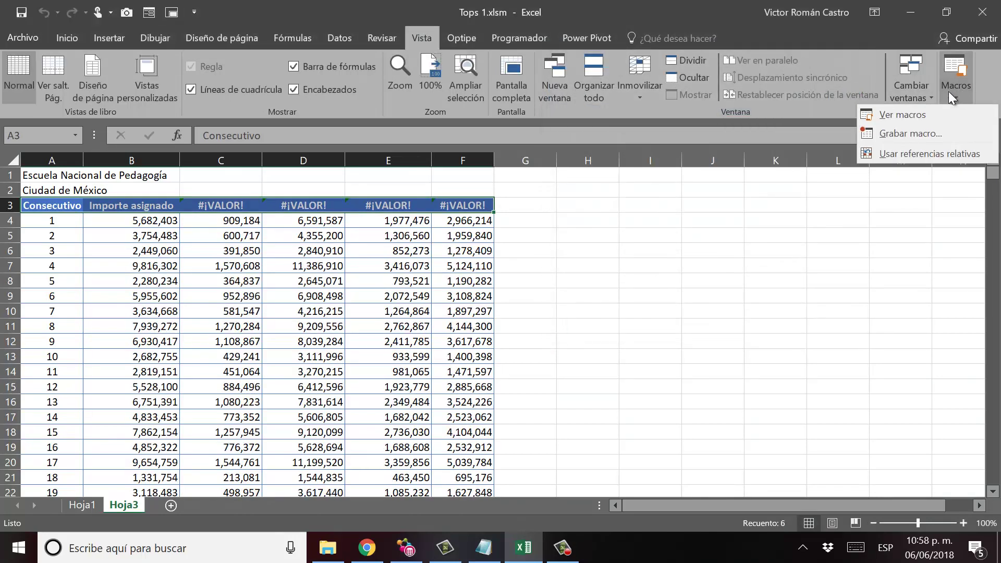
click(912, 111)
click(824, 95)
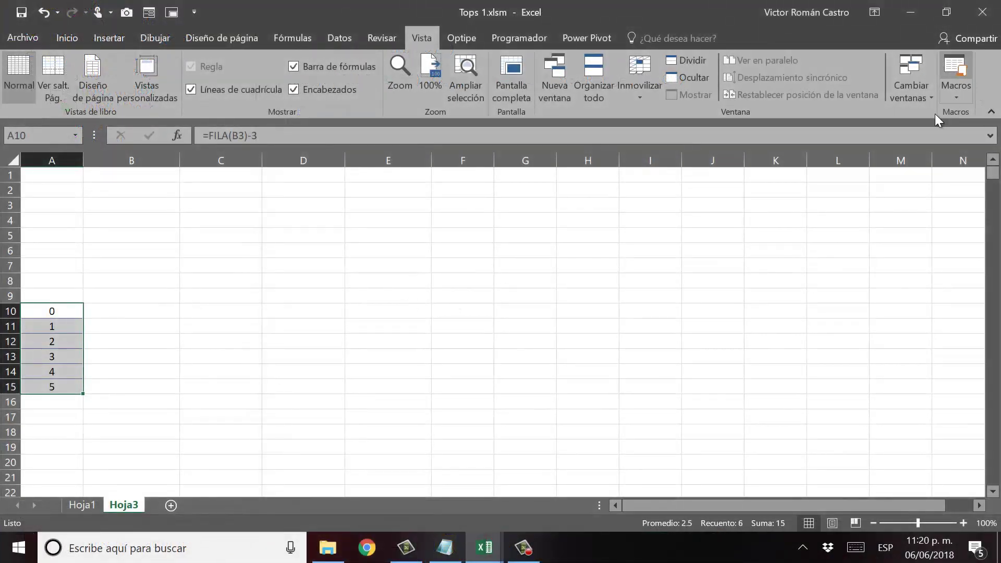
Run the MACROEJEMPLO7 macro
click(959, 96)
click(962, 112)
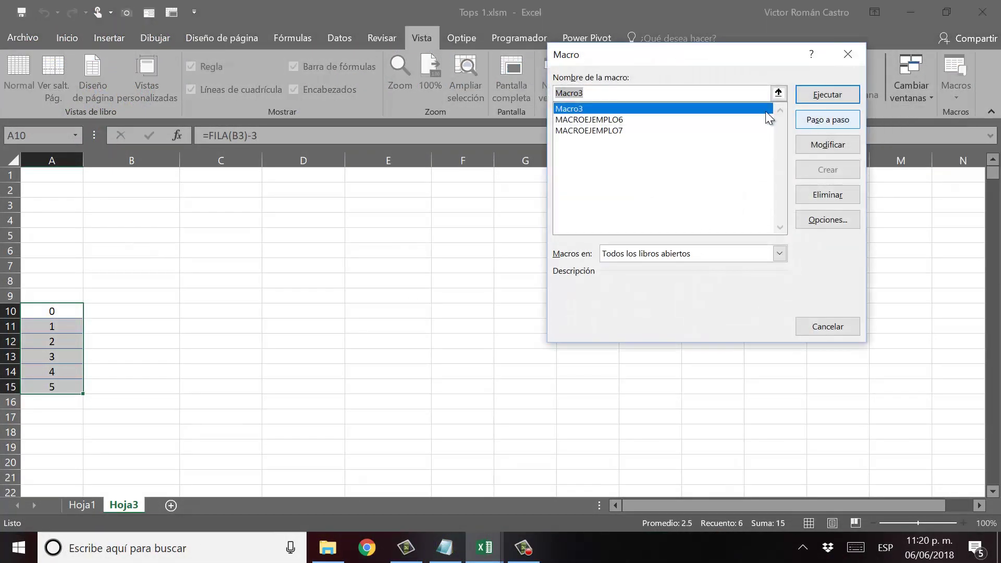
click(663, 131)
click(840, 89)
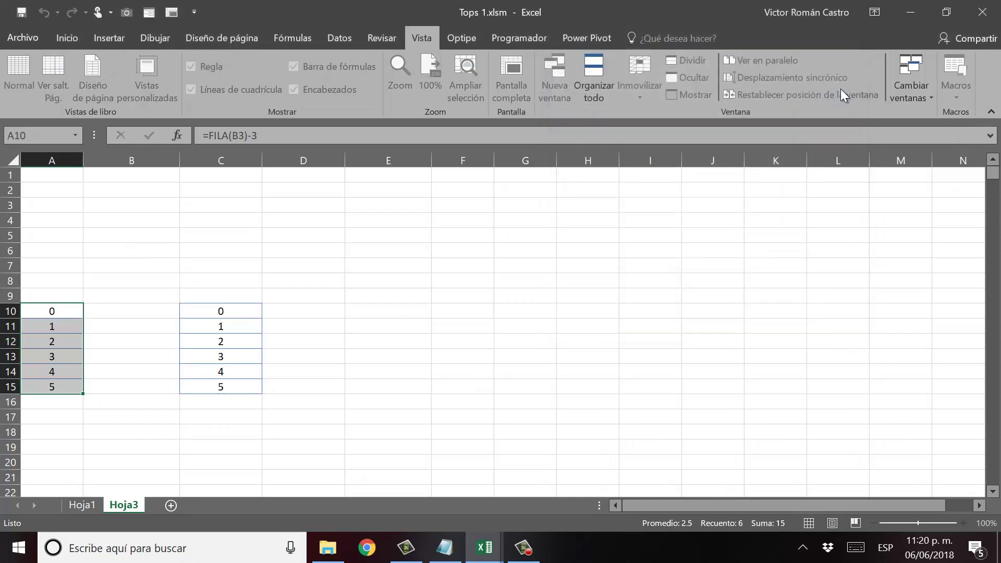
Run MACROEJEMPLO6, cancel the pending copy, and open Macro3 in the Visual Basic editor
click(944, 95)
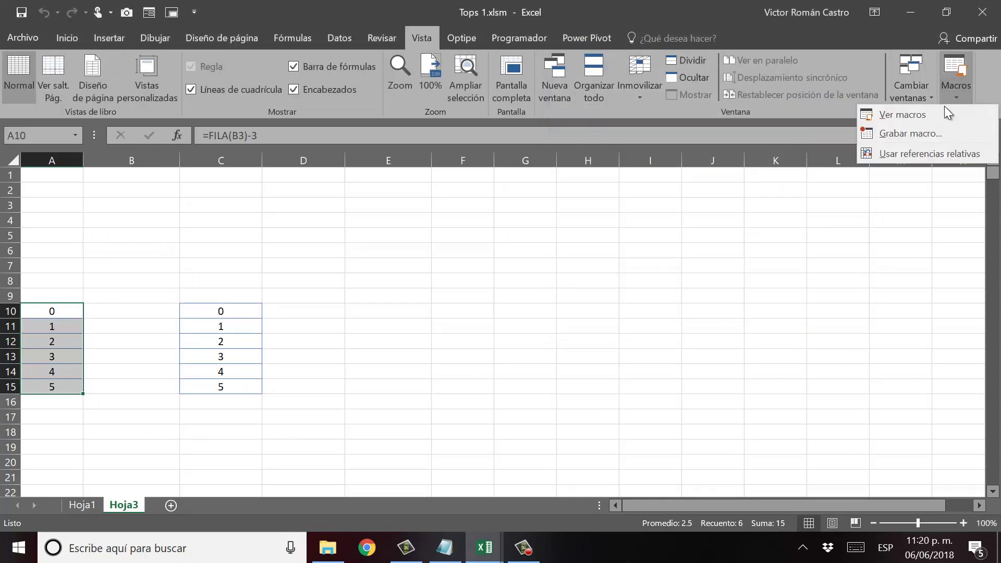
click(934, 114)
click(636, 121)
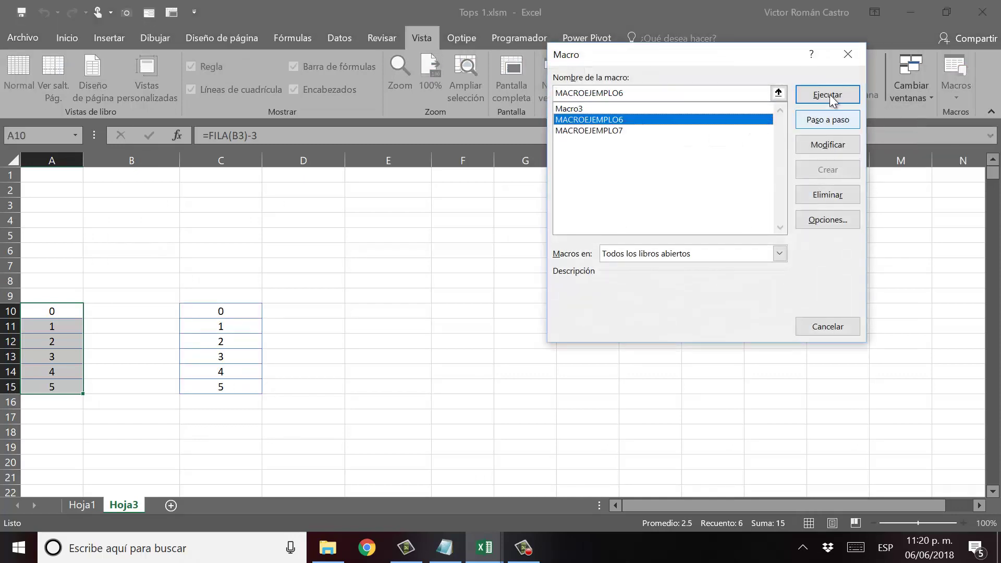
click(829, 95)
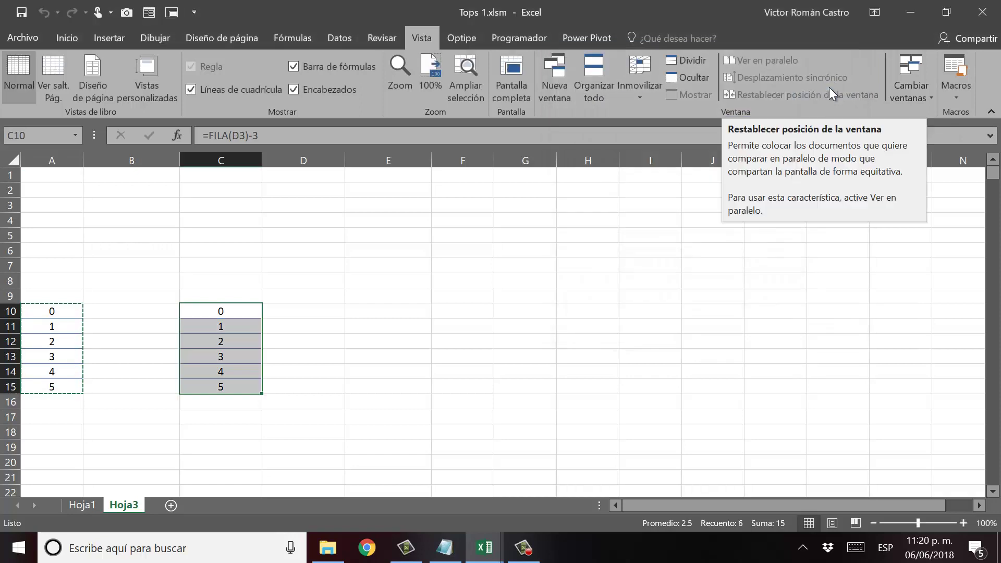
key(Escape)
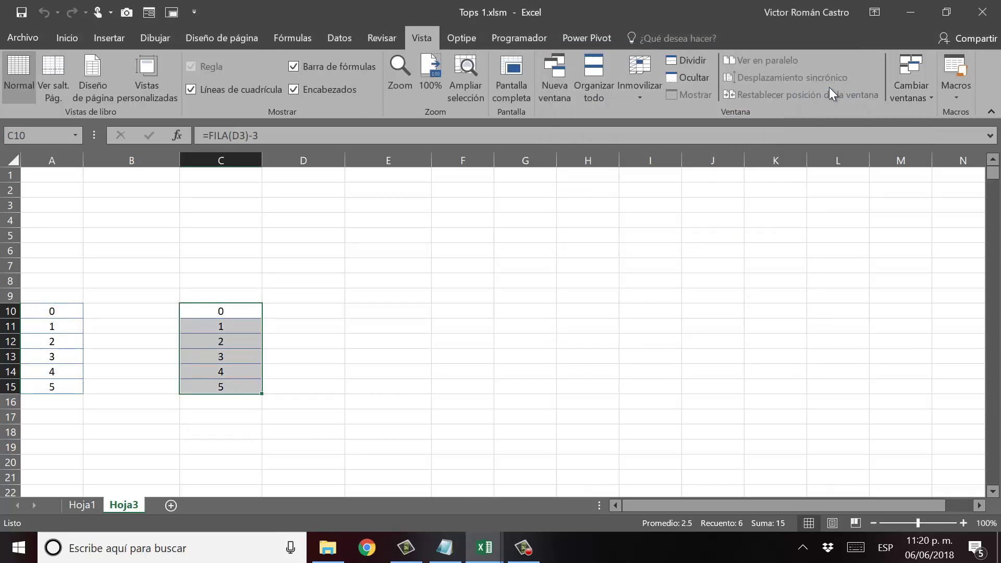
key(alt+F11)
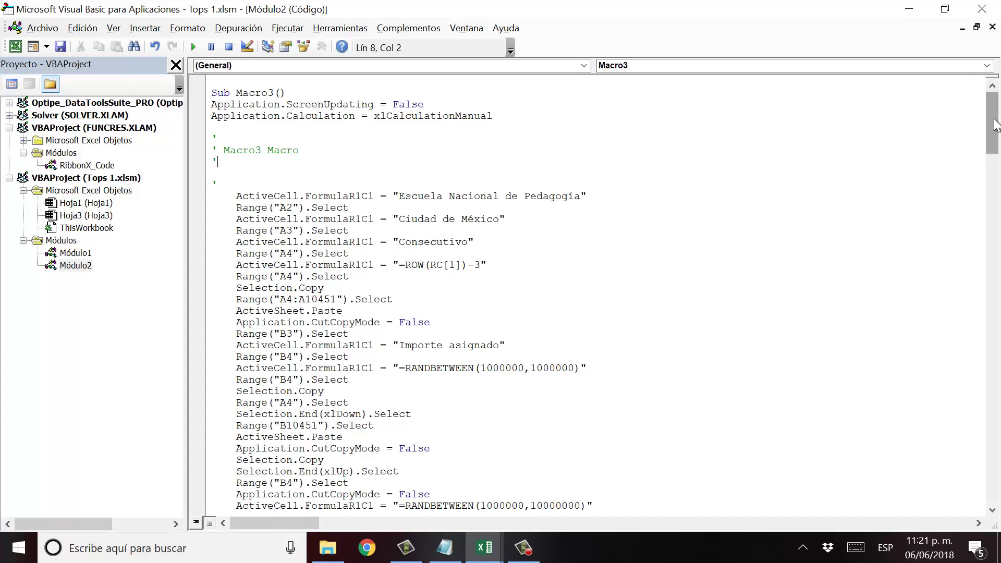
mouse_move(996, 124)
mouse_down()
mouse_move(969, 389)
mouse_move(981, 457)
mouse_up()
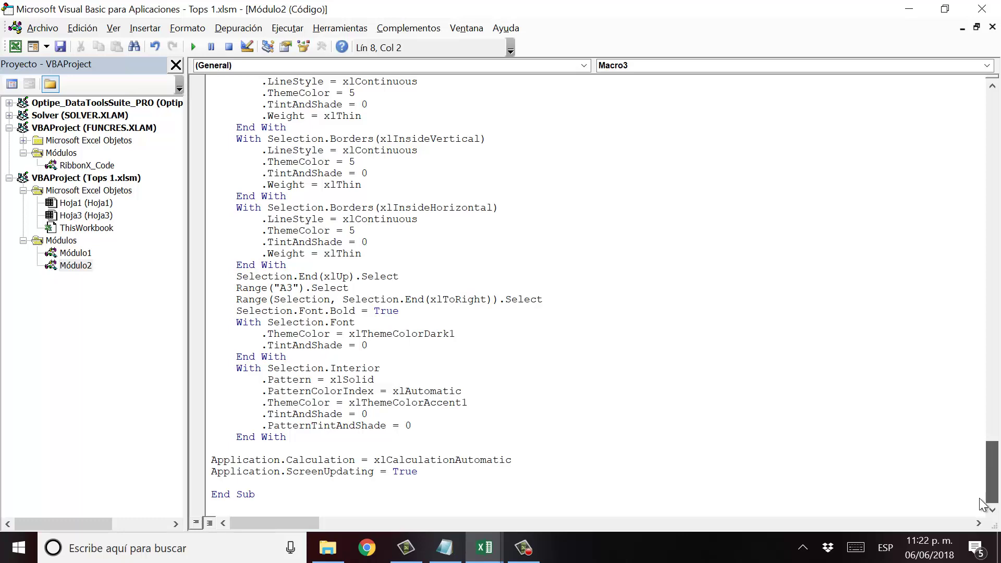
drag(983, 486, 973, 389)
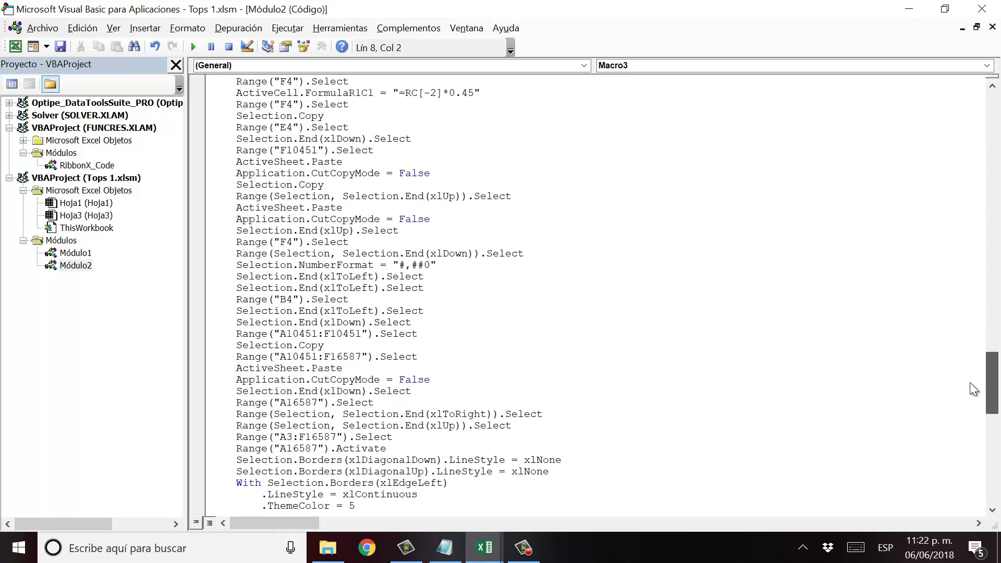
drag(977, 341, 994, 257)
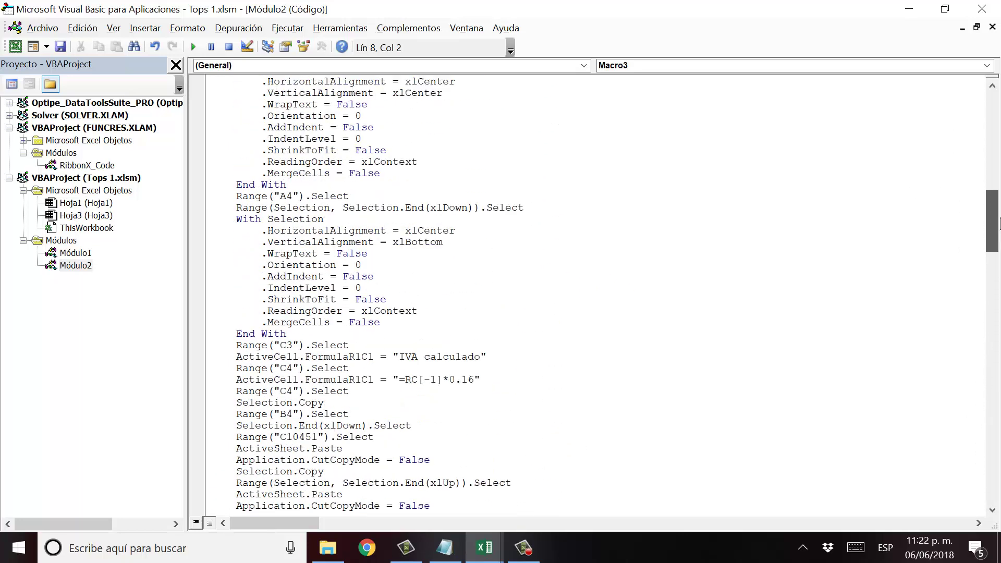
drag(999, 198, 999, 104)
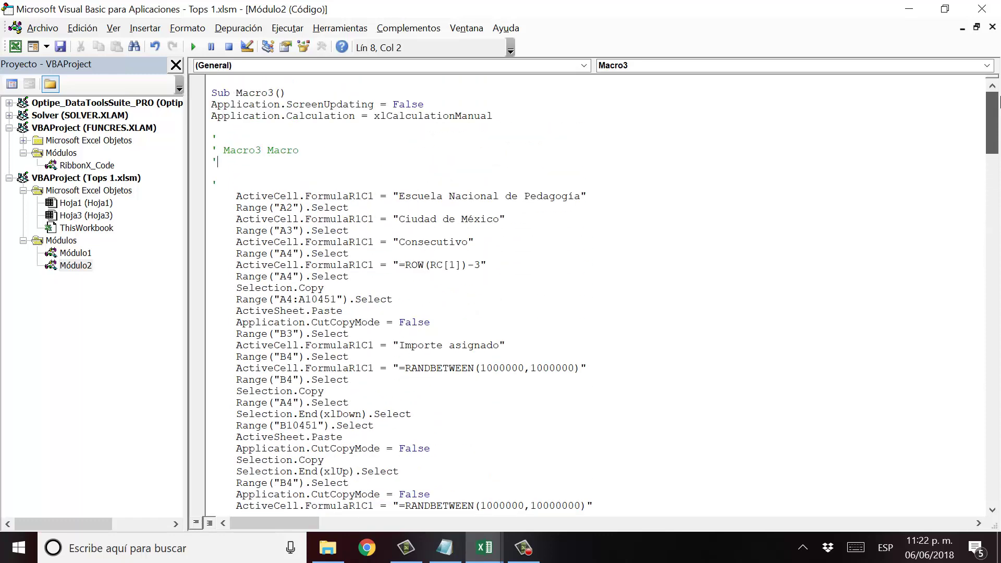
mouse_move(999, 119)
mouse_down()
mouse_move(996, 224)
mouse_move(947, 374)
mouse_move(944, 480)
mouse_up()
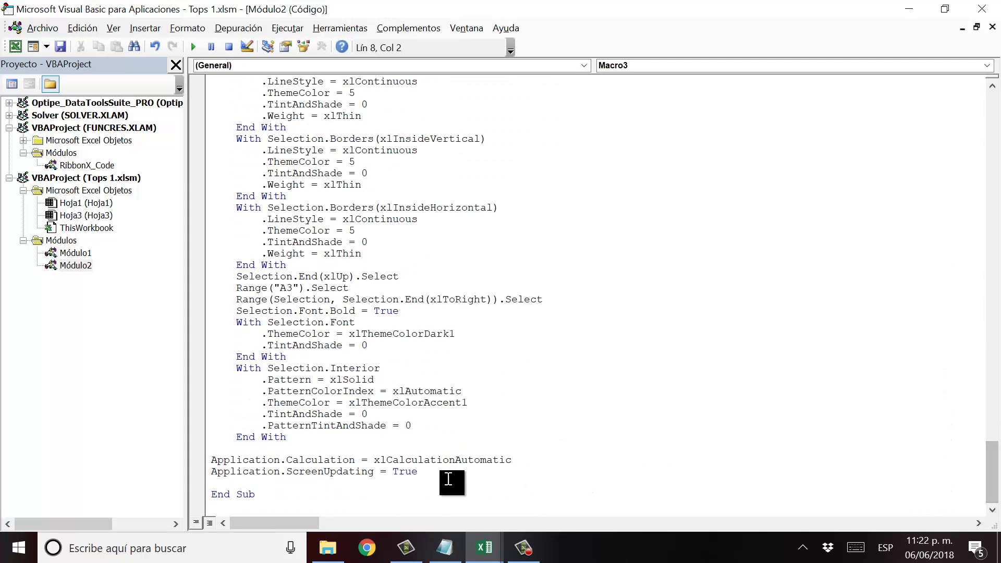
drag(200, 471, 196, 464)
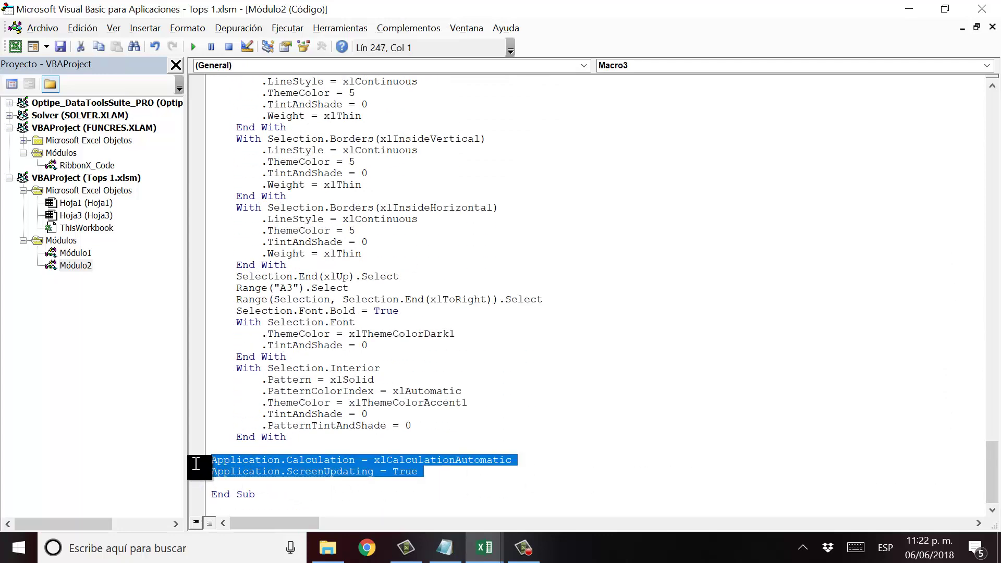
drag(301, 464, 404, 470)
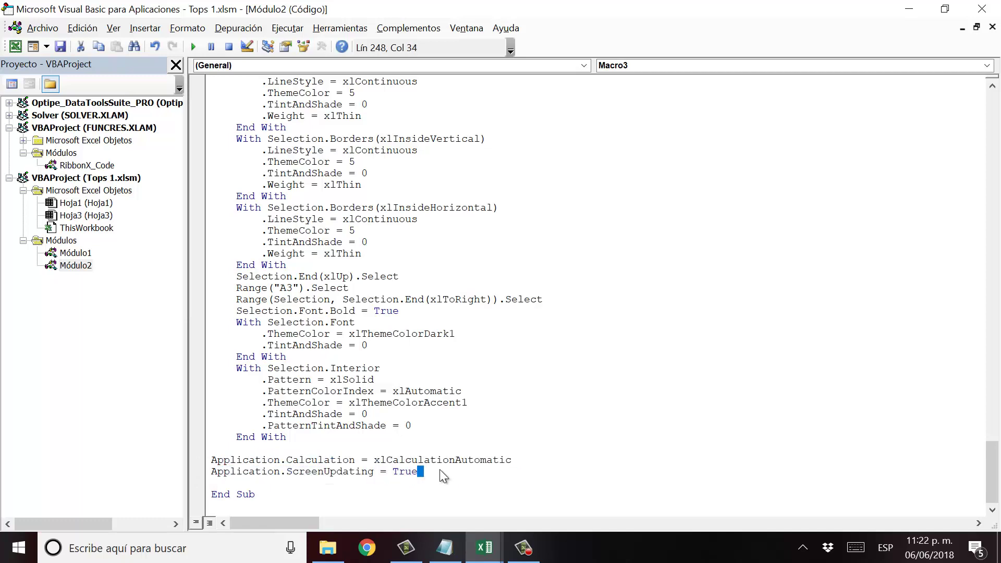
drag(996, 458, 997, 73)
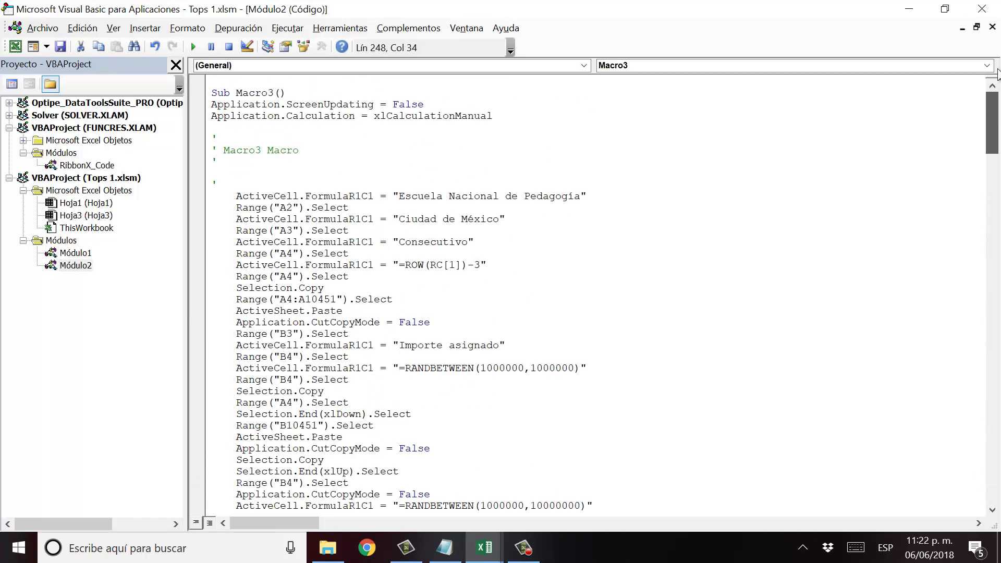
drag(349, 113, 192, 108)
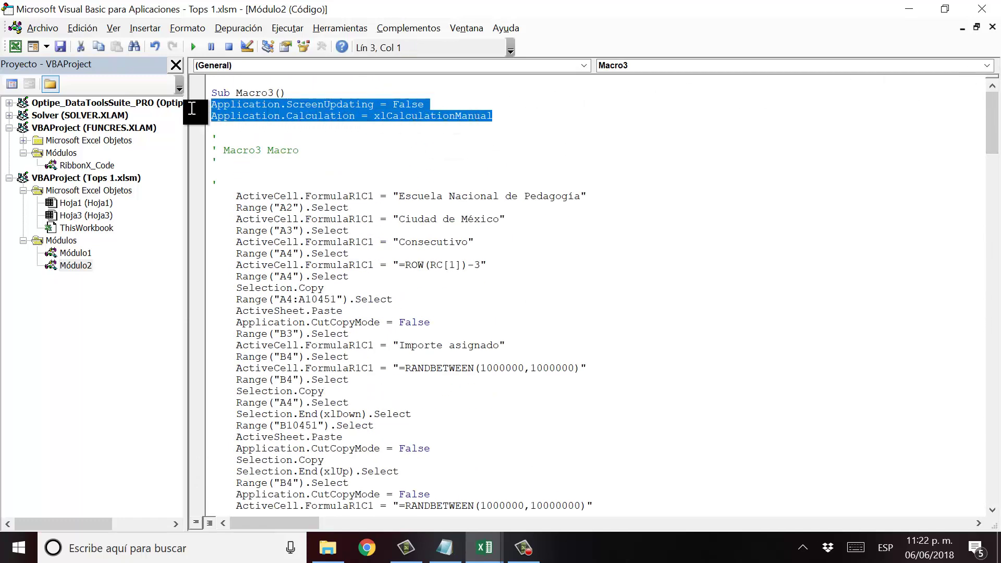
click(530, 120)
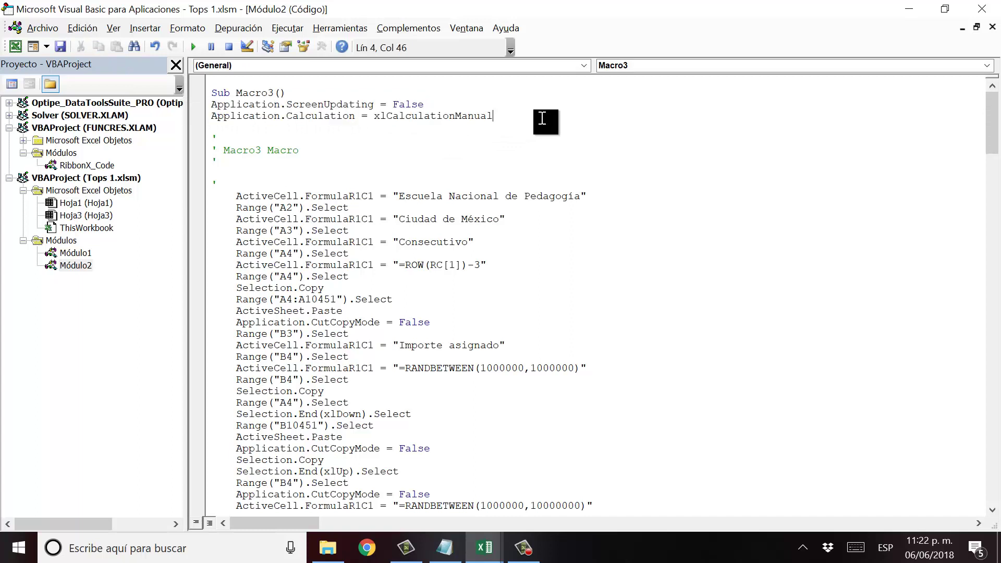
drag(993, 123, 1000, 296)
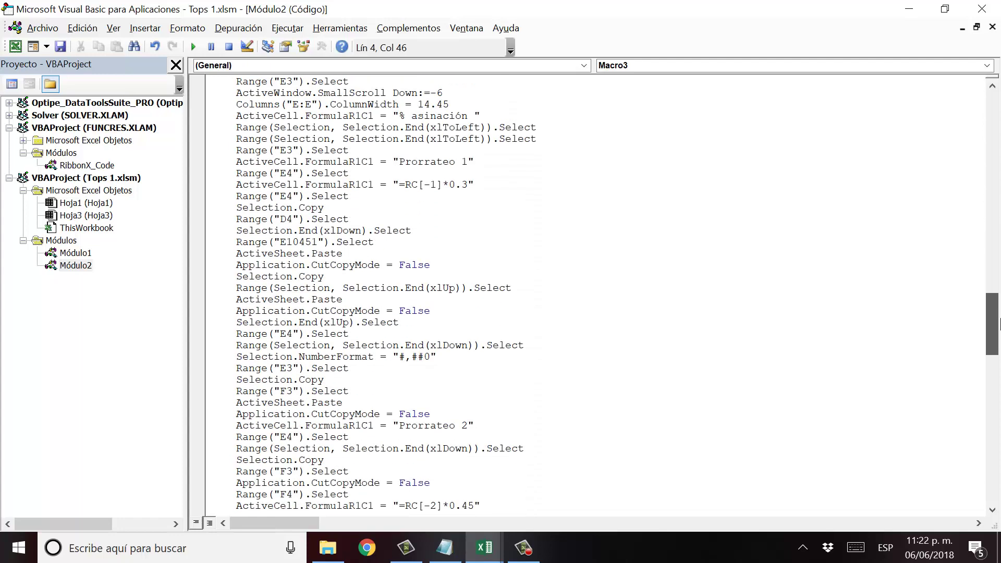